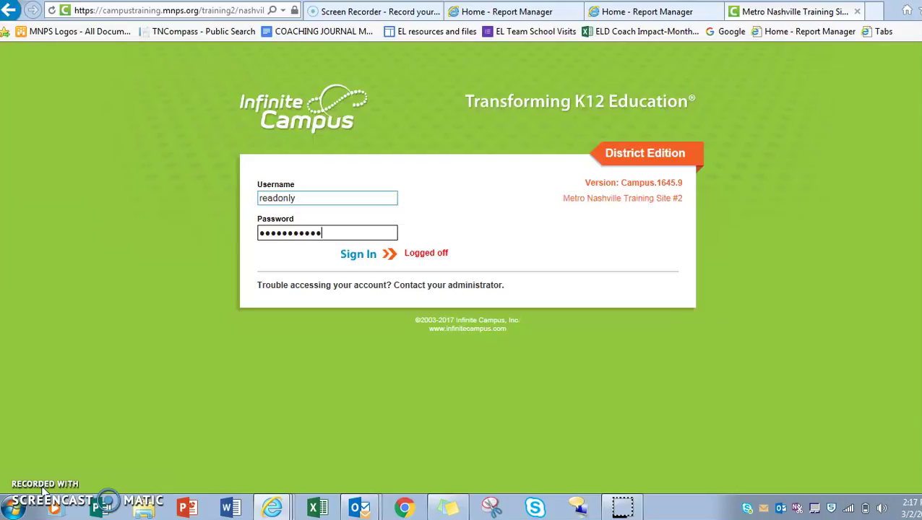
Sign in to the training site and open the Data Export wizard under Ad Hoc Reporting
{"action": "left_click", "coordinate": [367, 258]}
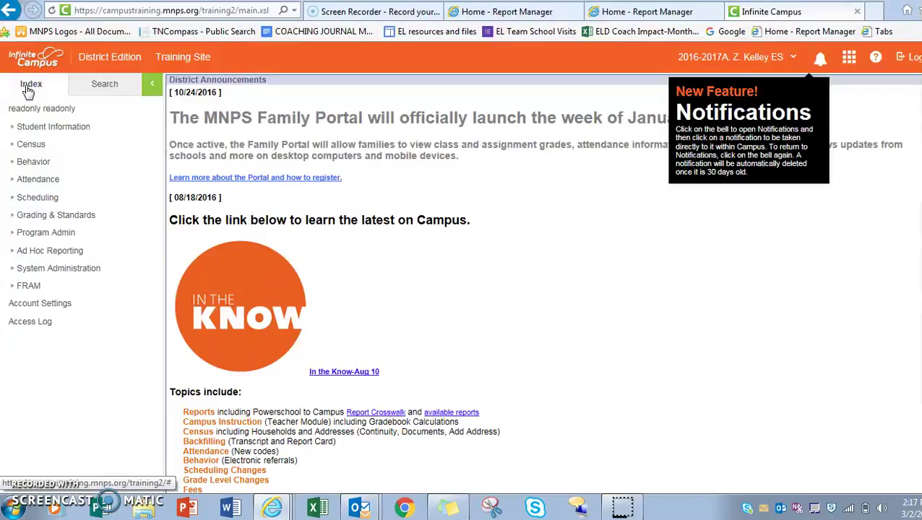
{"action": "left_click", "coordinate": [42, 257]}
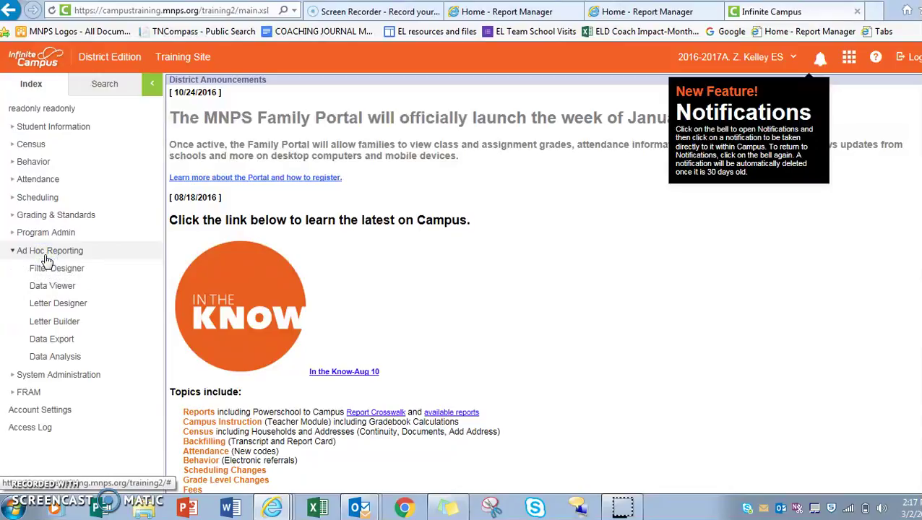
{"action": "left_click", "coordinate": [52, 346]}
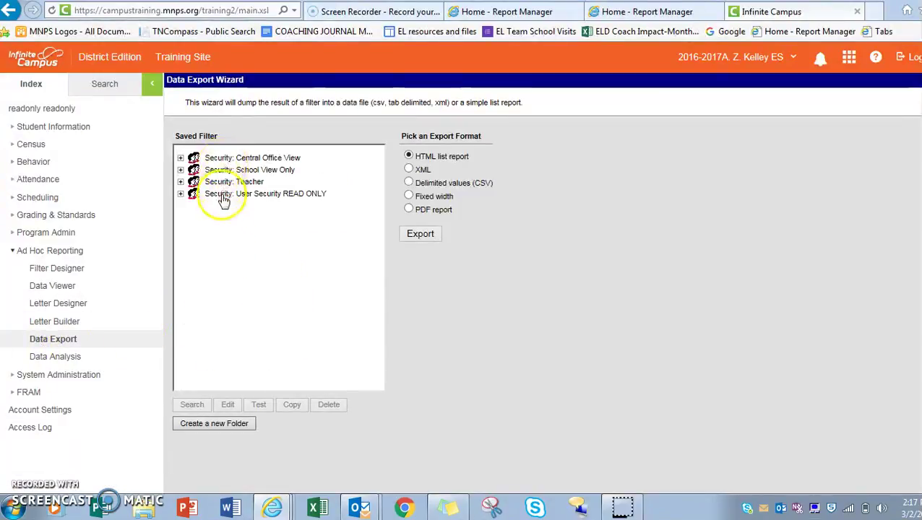
Select the Active EL Students - D filter from the Security: Teacher folder and set the export format to PDF report
{"action": "left_click", "coordinate": [180, 183]}
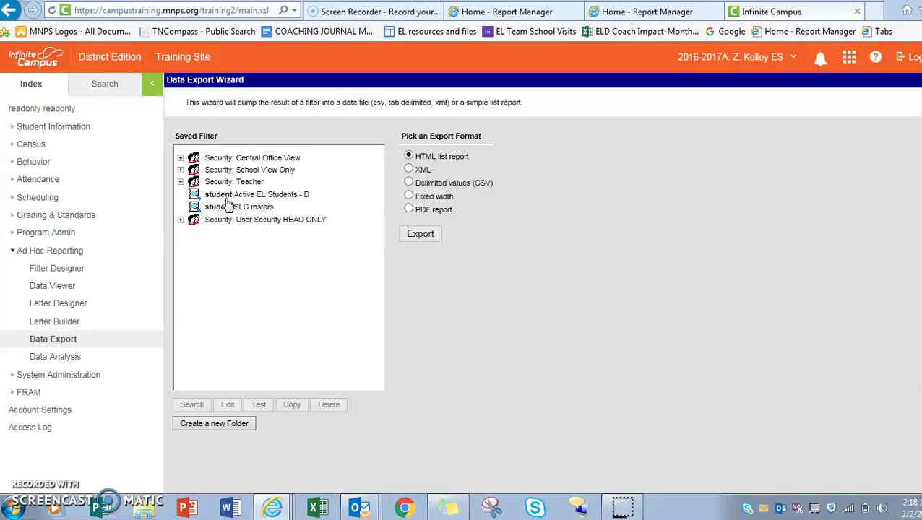
{"action": "left_click", "coordinate": [226, 197]}
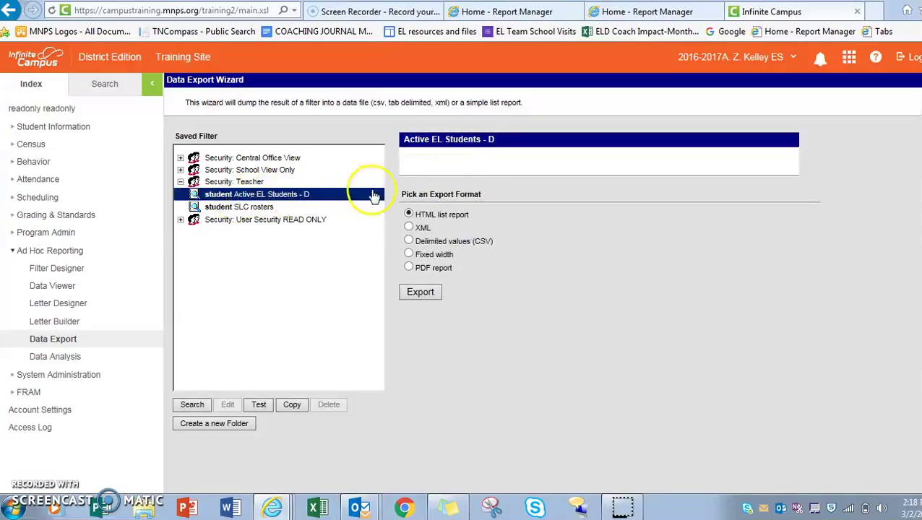
{"action": "left_click", "coordinate": [410, 241]}
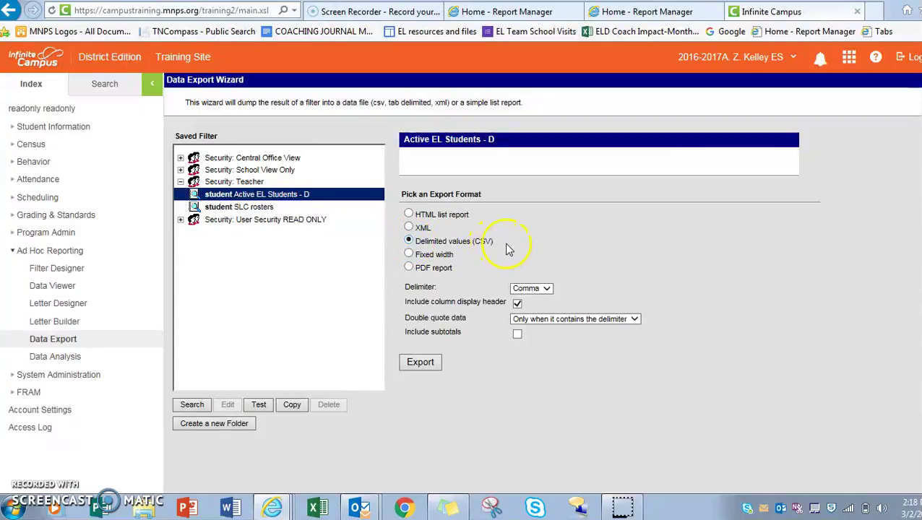
{"action": "left_click", "coordinate": [409, 268]}
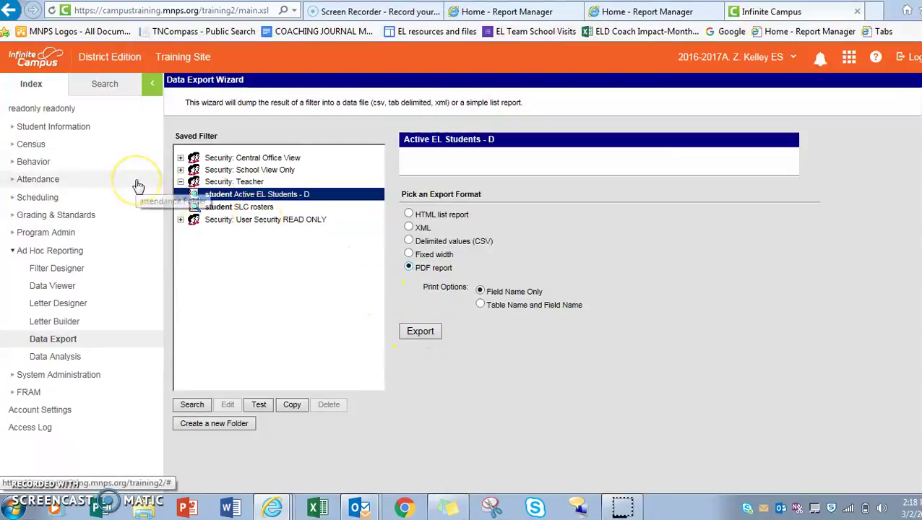
Search for the student by last name and first initial, and open the matching student's record
{"action": "left_click", "coordinate": [105, 86]}
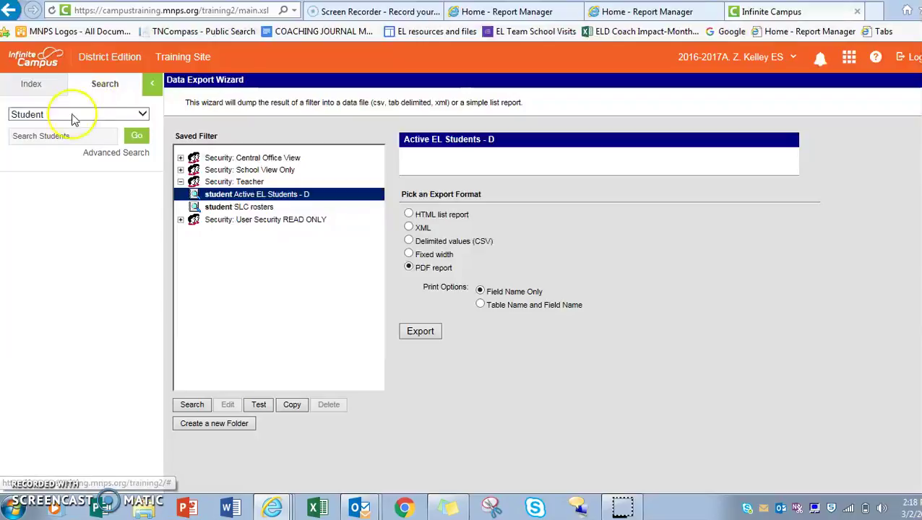
{"action": "left_click", "coordinate": [44, 136]}
{"action": "type", "text": "alvare"}
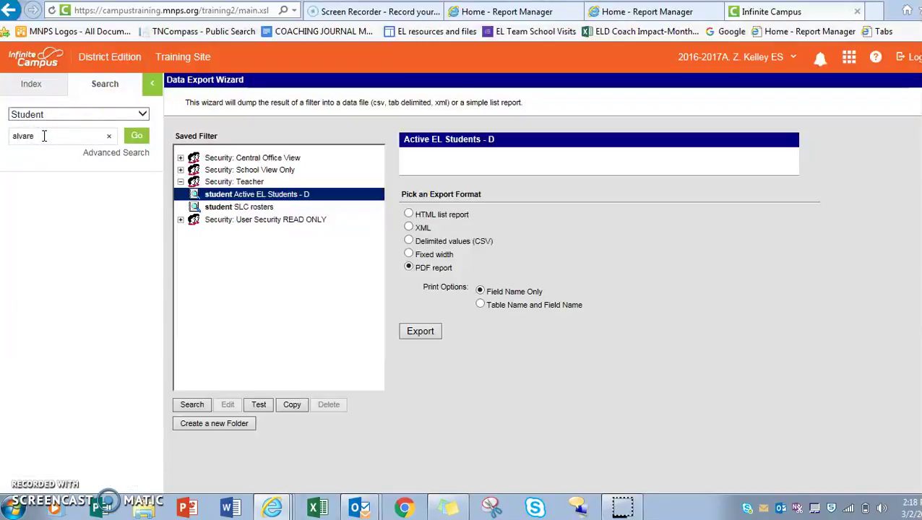
{"action": "type", "text": "z, o"}
{"action": "key", "text": "Return"}
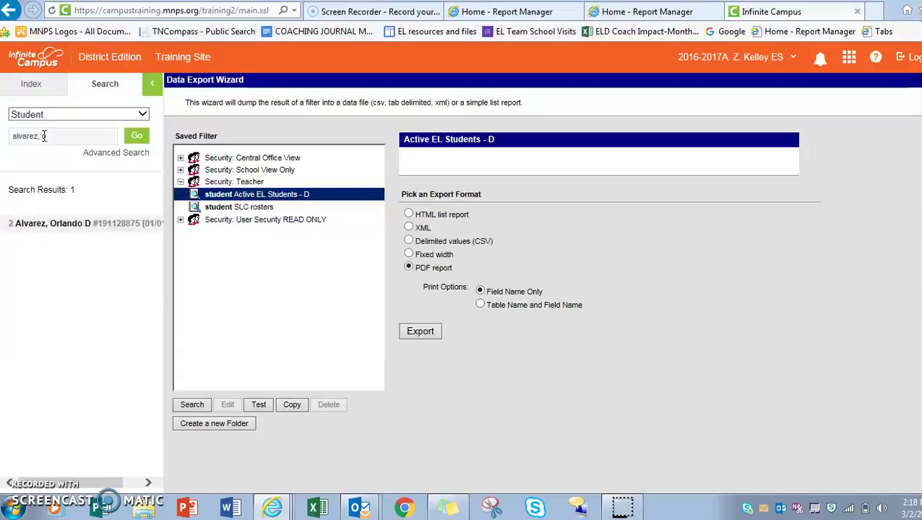
{"action": "left_click", "coordinate": [78, 223]}
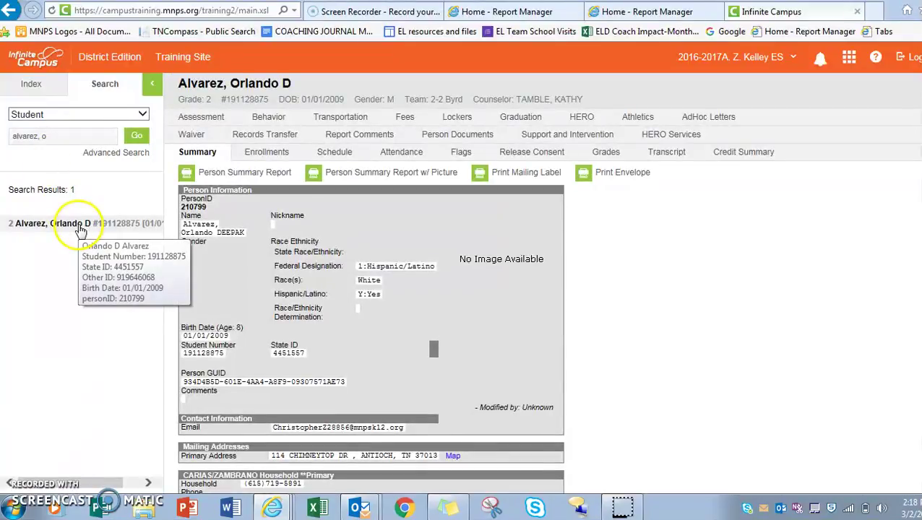
{"action": "left_click", "coordinate": [79, 227]}
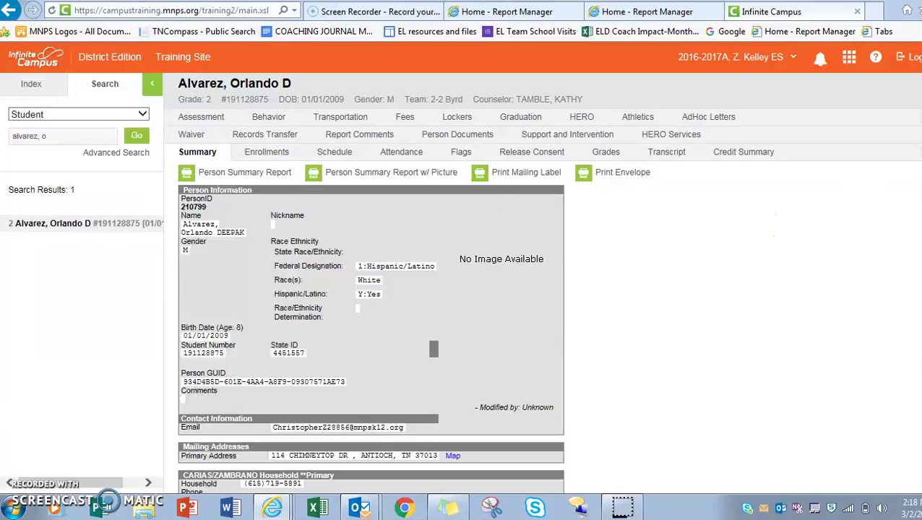
Look over the student's summary information and view the enrollment history
{"action": "scroll", "coordinate": [371, 340], "scroll_direction": "down", "scroll_amount": 1}
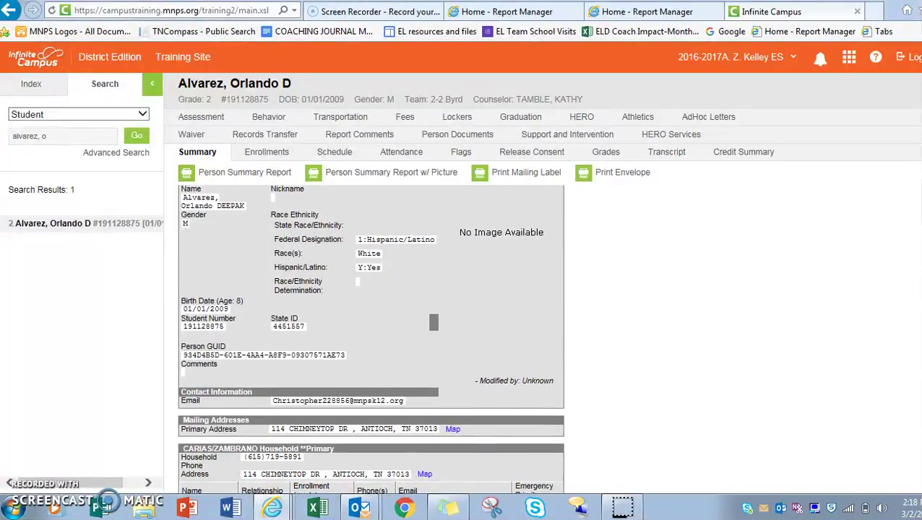
{"action": "scroll", "coordinate": [371, 339], "scroll_direction": "up", "scroll_amount": 1}
{"action": "left_click", "coordinate": [280, 197]}
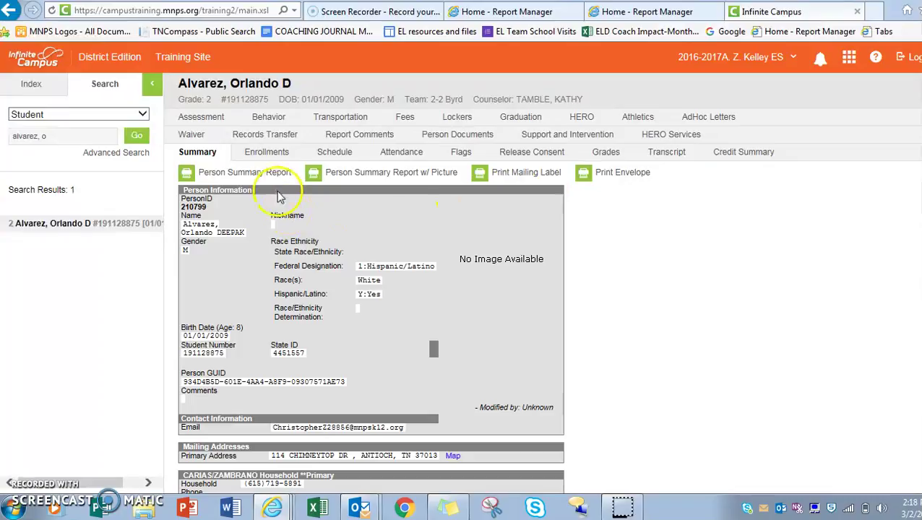
{"action": "left_click", "coordinate": [268, 153]}
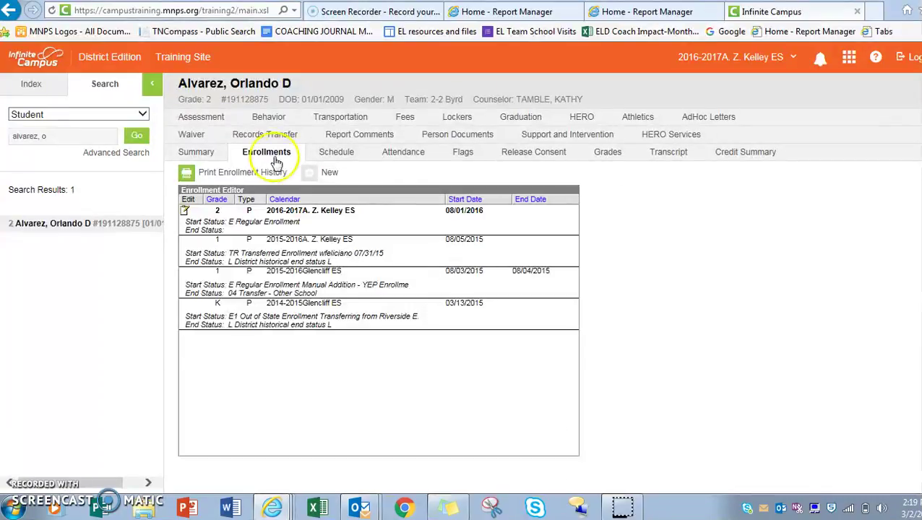
{"action": "left_click", "coordinate": [286, 208]}
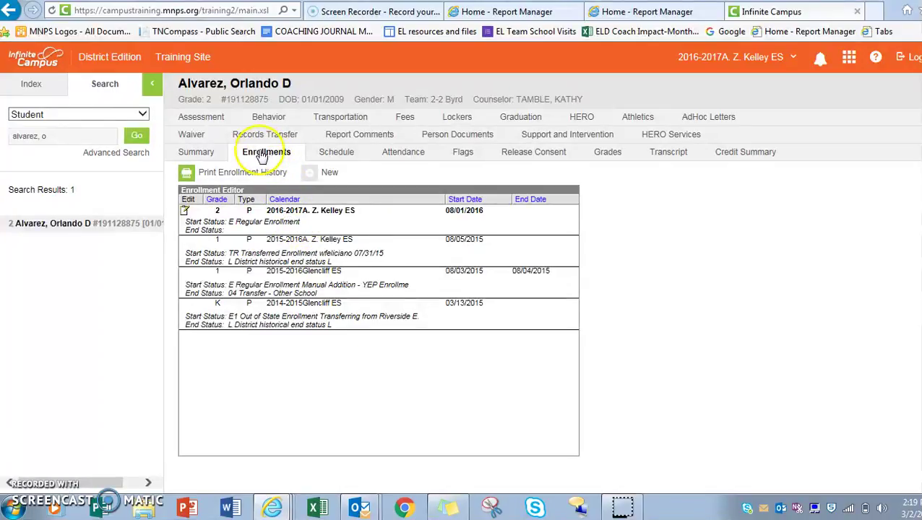
Open the student's LEP record within Program Participation in Student Information
{"action": "left_click", "coordinate": [27, 85]}
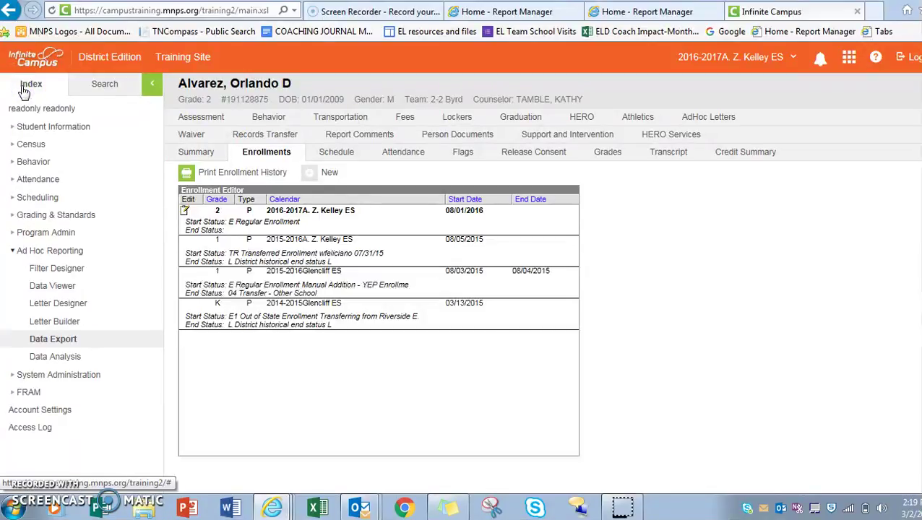
{"action": "left_click", "coordinate": [20, 128]}
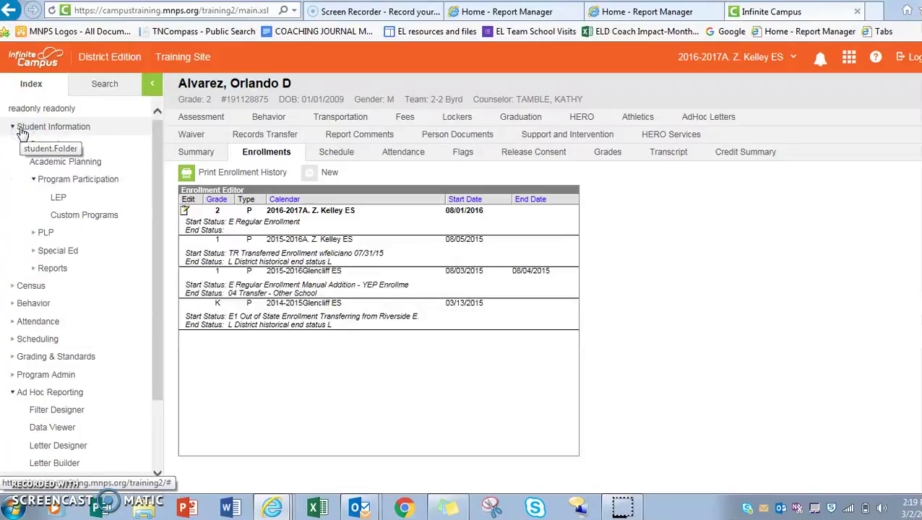
{"action": "left_click", "coordinate": [41, 181]}
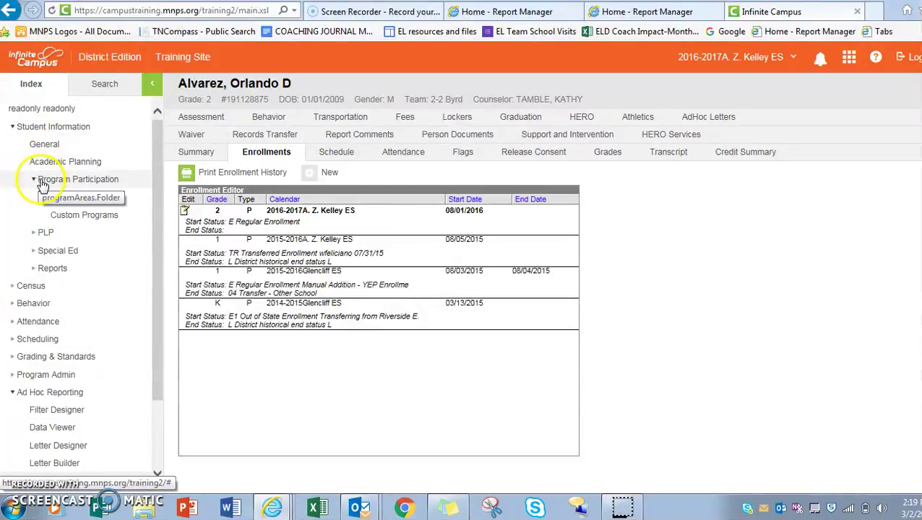
{"action": "left_click", "coordinate": [60, 198]}
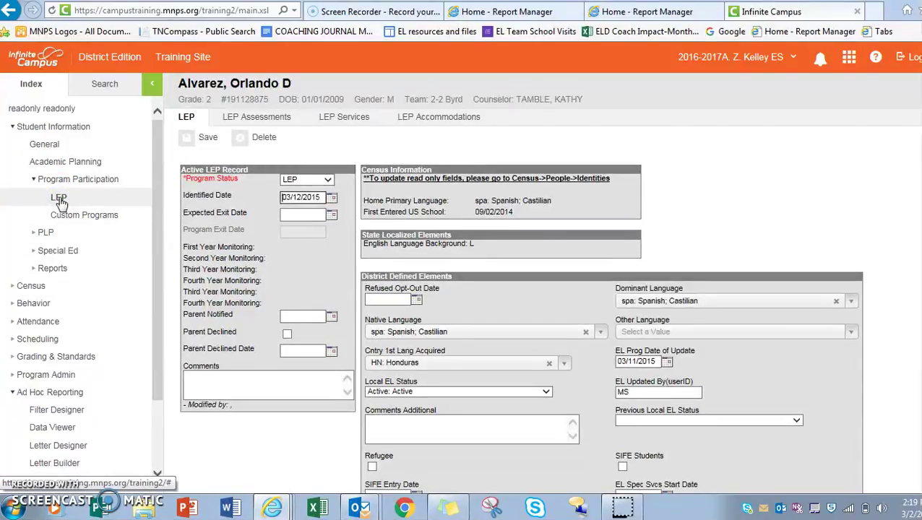
{"action": "left_click", "coordinate": [26, 86]}
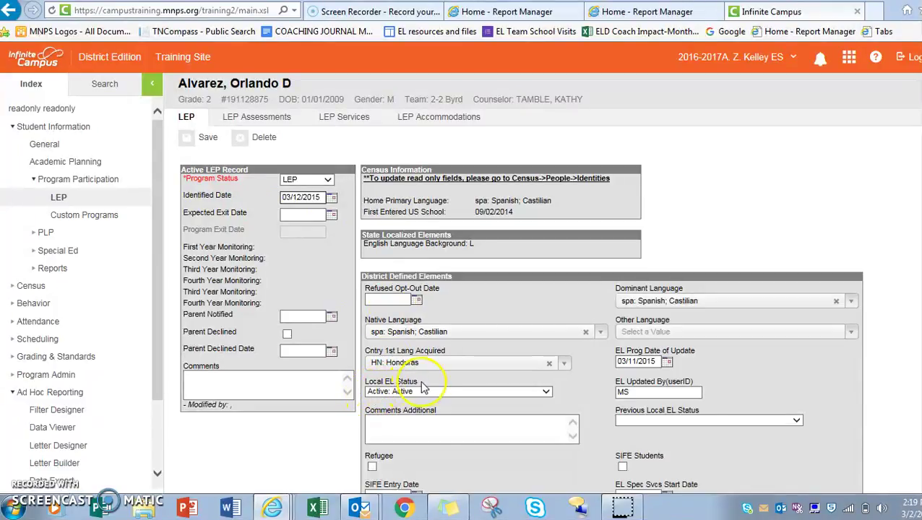
Examine the available Local EL Status options in the LEP record, keeping the current selection
{"action": "left_click", "coordinate": [547, 393]}
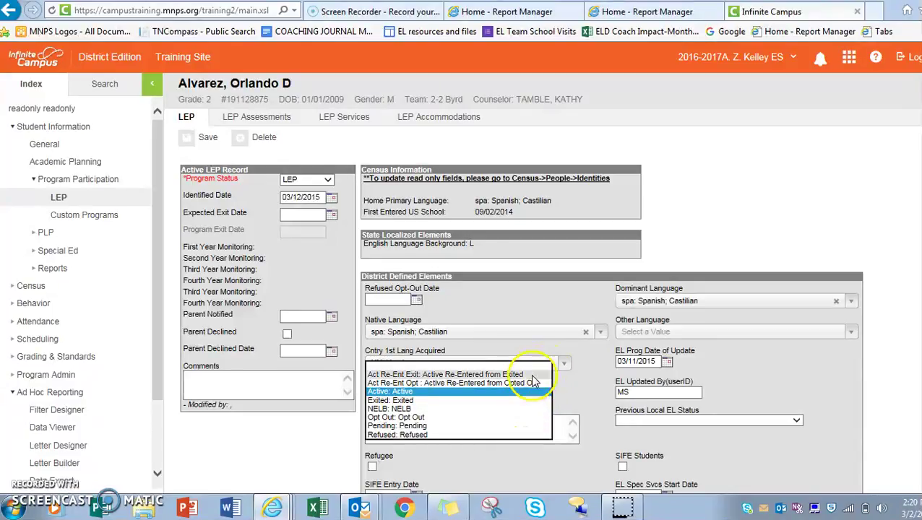
{"action": "left_click", "coordinate": [577, 390]}
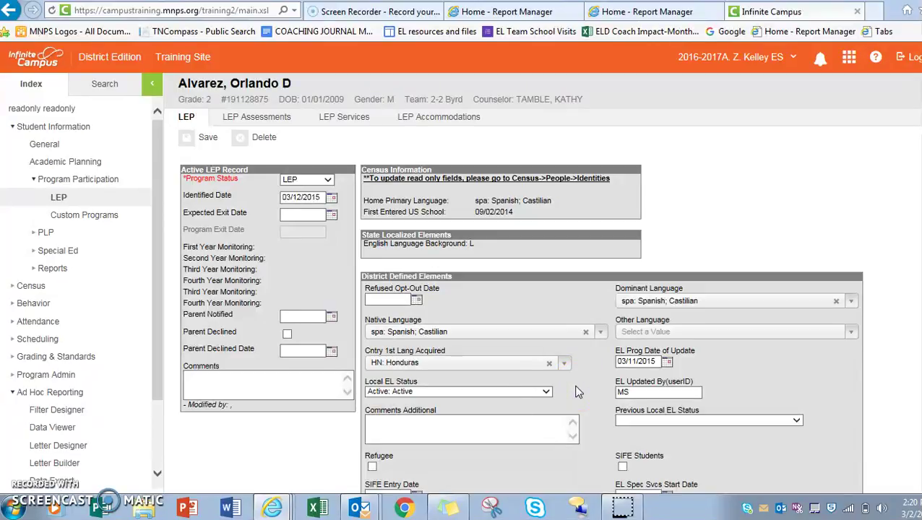
{"action": "left_click", "coordinate": [196, 378]}
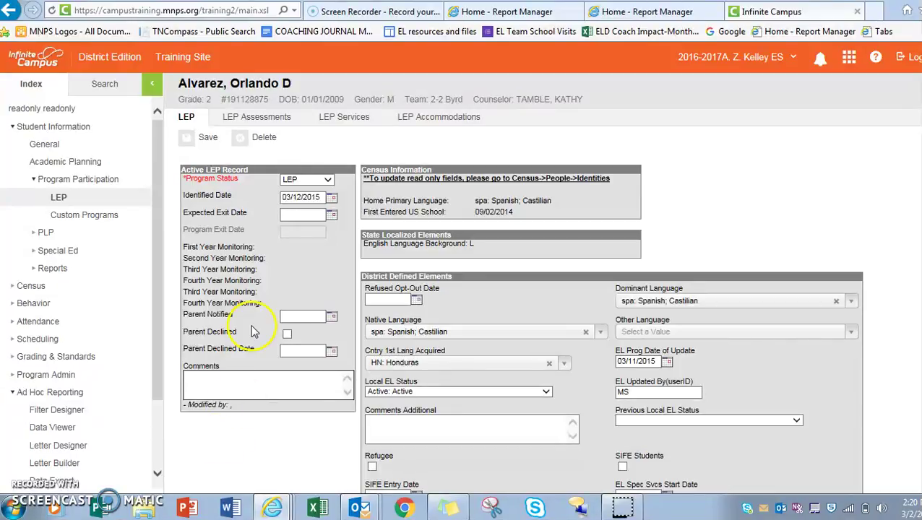
Check the student's LEP Assessments for available assessment records
{"action": "left_click", "coordinate": [249, 121]}
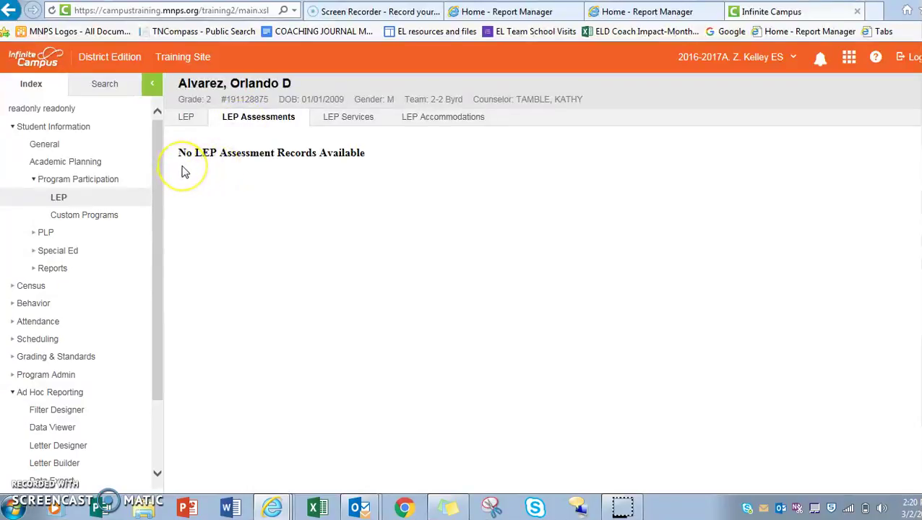
{"action": "left_click_drag", "start_coordinate": [182, 157], "coordinate": [265, 164]}
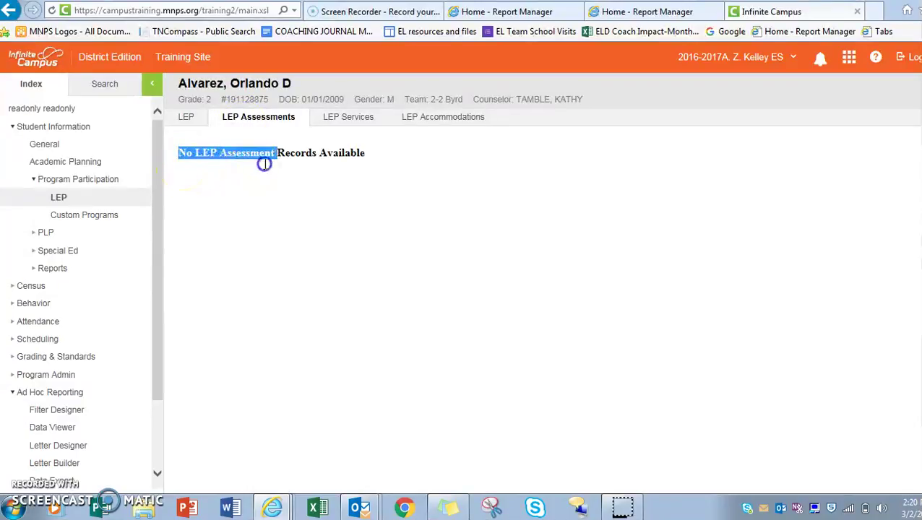
{"action": "left_click", "coordinate": [343, 177]}
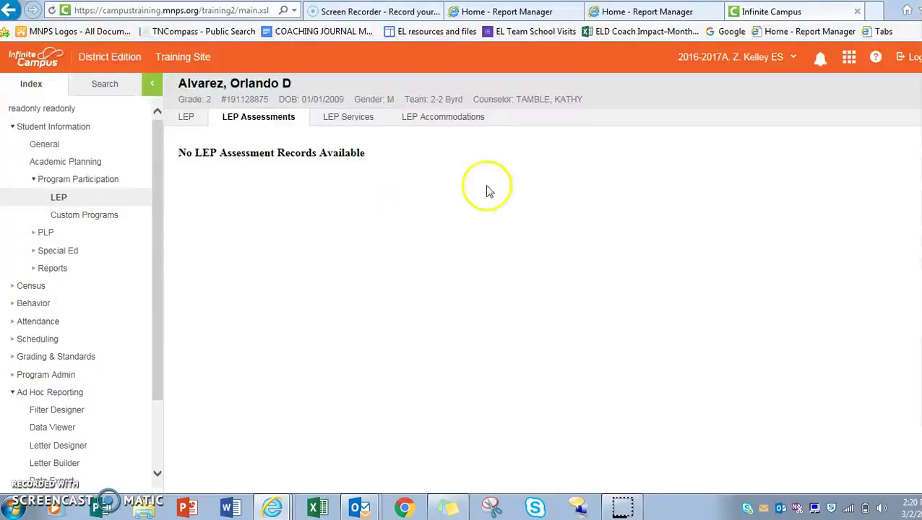
Switch to Report Manager, open the Student Record report and set its school to 101 Middle School
{"action": "left_click", "coordinate": [626, 16]}
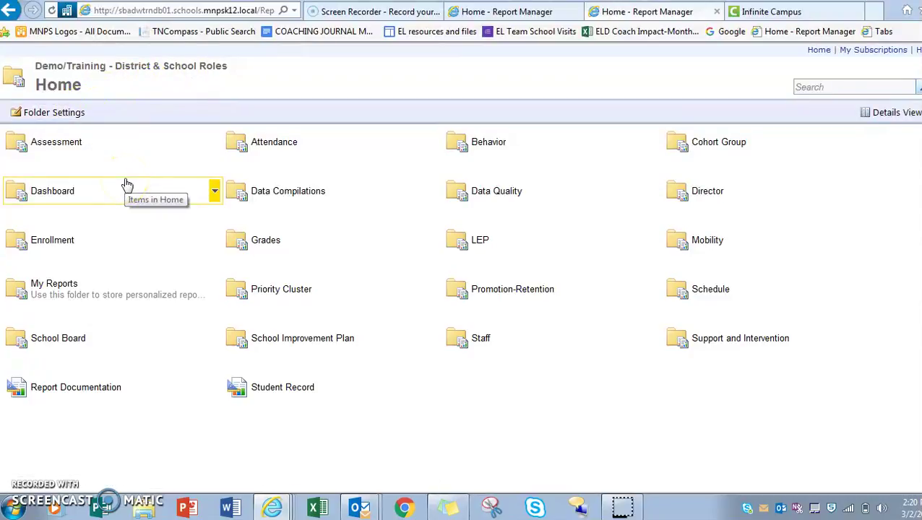
{"action": "left_click", "coordinate": [284, 389]}
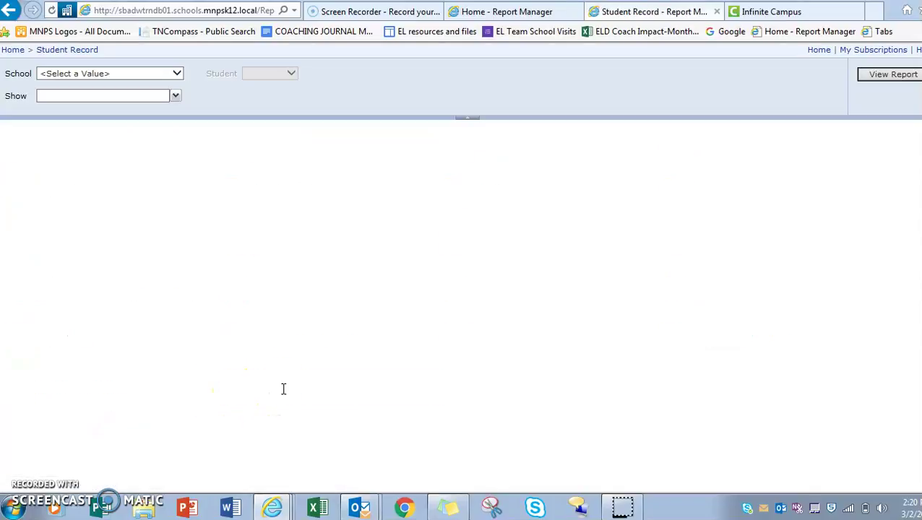
{"action": "left_click", "coordinate": [179, 75]}
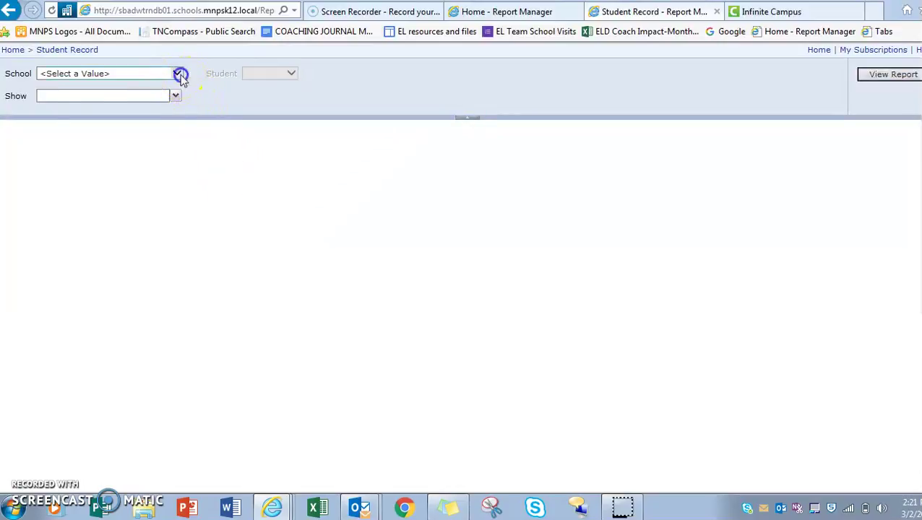
{"action": "left_click", "coordinate": [148, 83]}
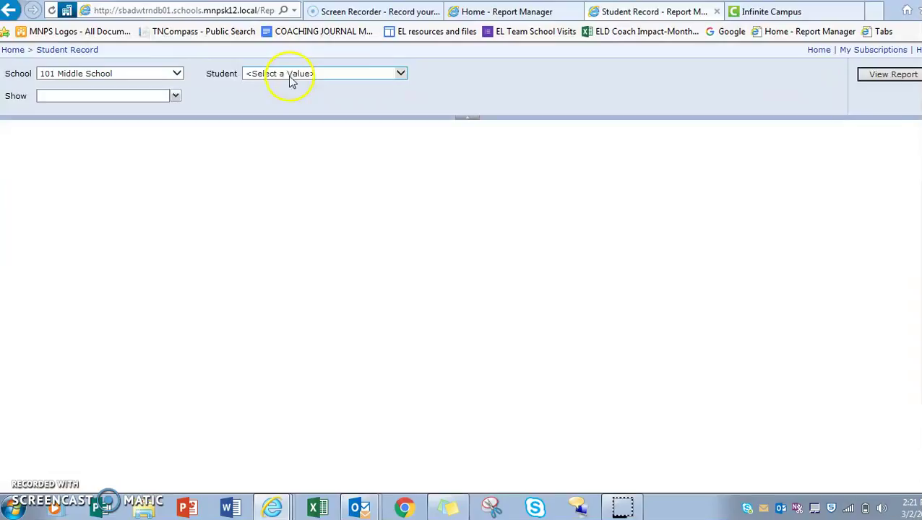
Choose the thirteenth student in the school's student list for the report
{"action": "left_click", "coordinate": [291, 78]}
{"action": "left_click", "coordinate": [402, 101]}
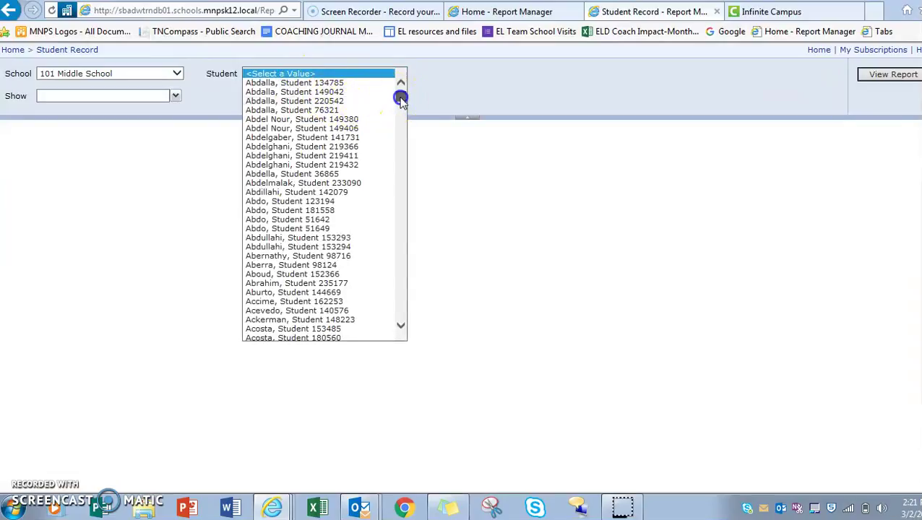
{"action": "left_click", "coordinate": [298, 193]}
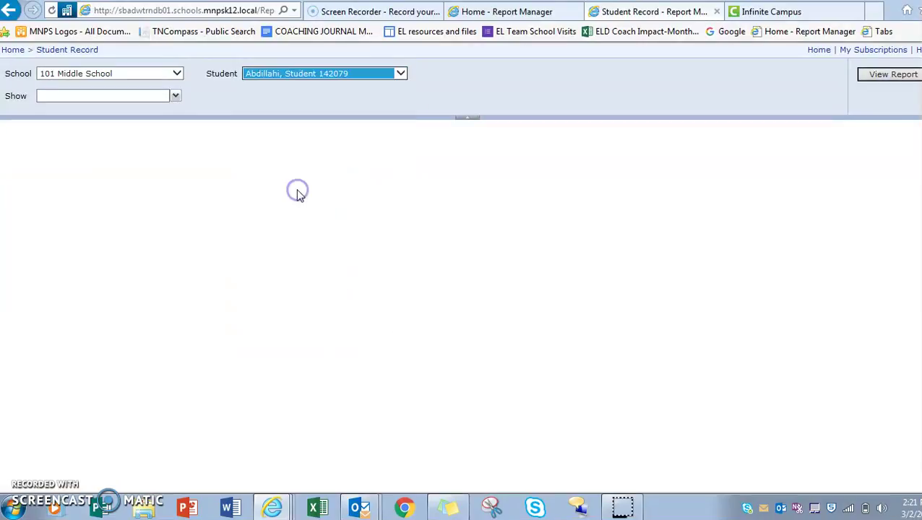
Include all sections in the Student Record report and generate it
{"action": "left_click", "coordinate": [177, 101]}
{"action": "left_click", "coordinate": [44, 112]}
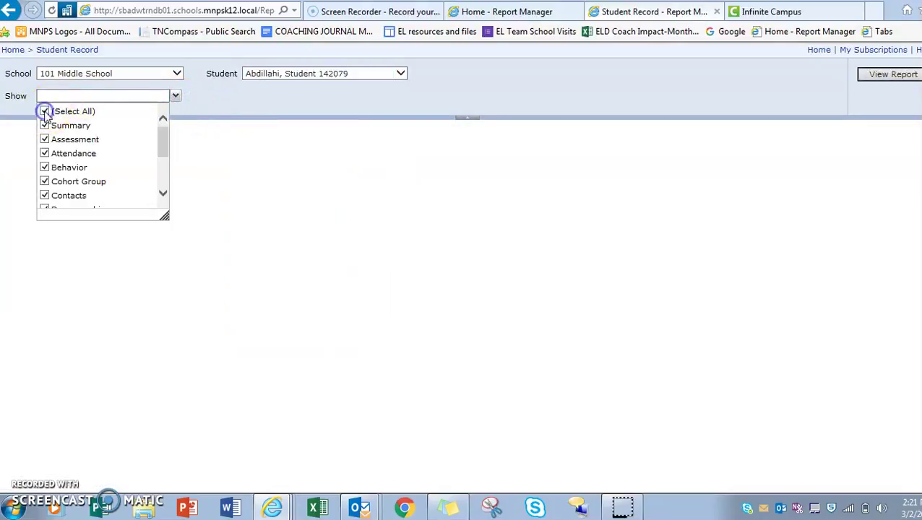
{"action": "left_click", "coordinate": [238, 92]}
{"action": "left_click", "coordinate": [864, 78]}
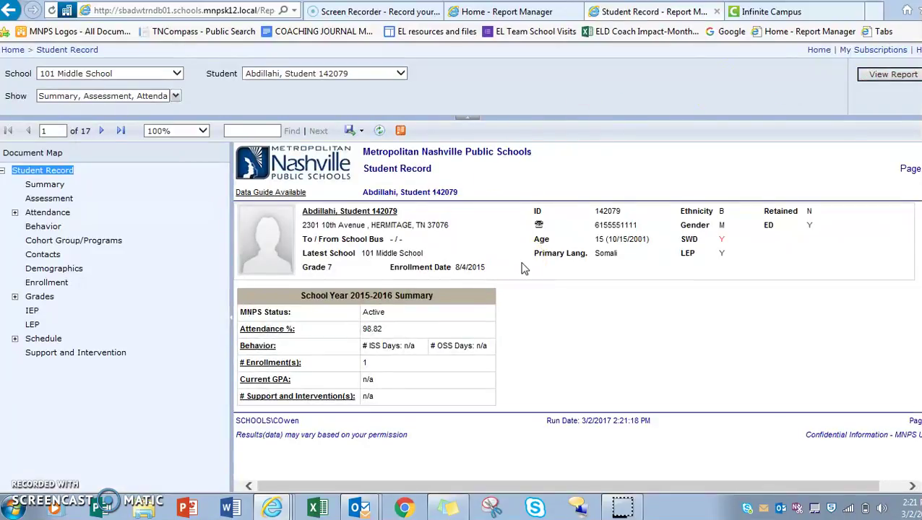
Check the student's LEP status in the summary header of the Student Record report
{"action": "left_click", "coordinate": [680, 258]}
{"action": "left_click_drag", "start_coordinate": [679, 257], "coordinate": [746, 253]}
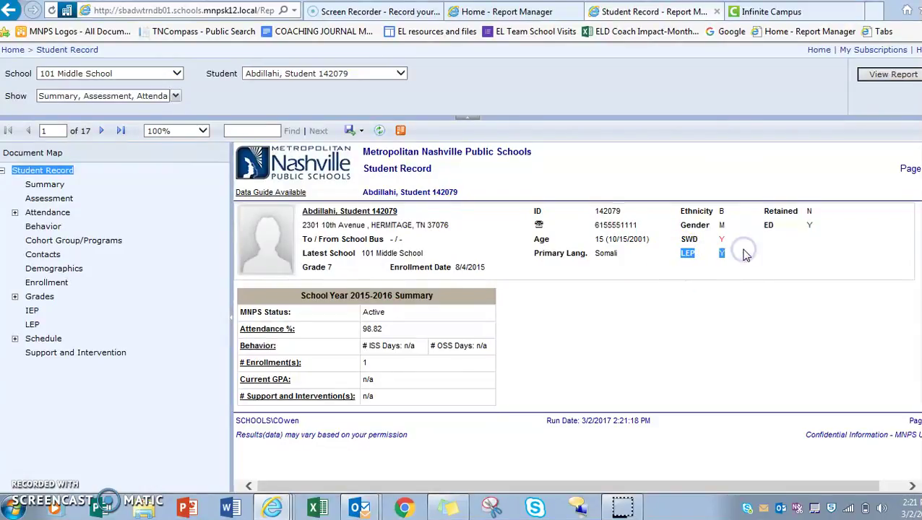
{"action": "left_click", "coordinate": [738, 325]}
Open the report's Assessment section and locate the WIDA ACCESS results table
{"action": "left_click", "coordinate": [46, 200]}
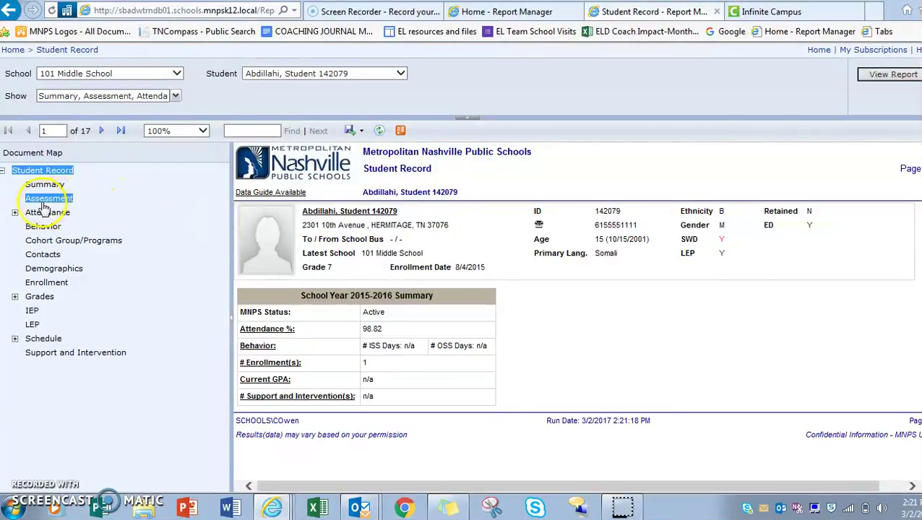
{"action": "left_click", "coordinate": [38, 205]}
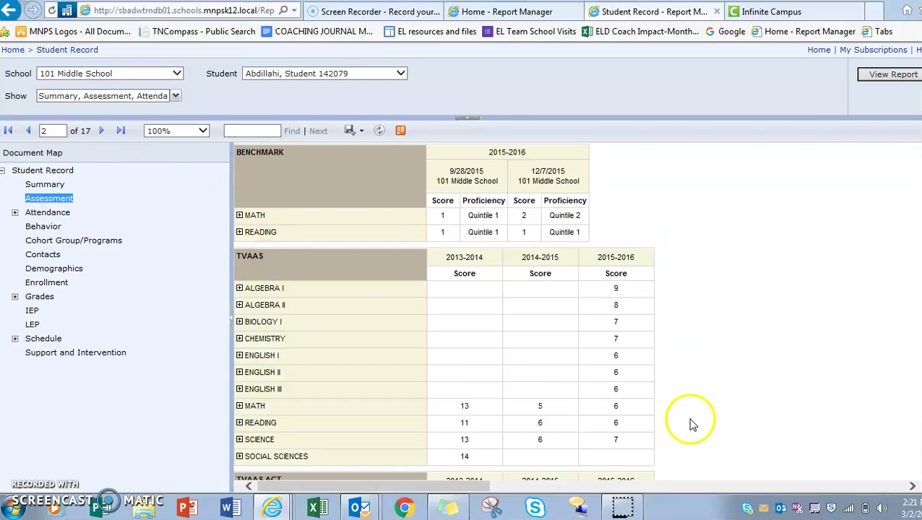
{"action": "scroll", "coordinate": [506, 311], "scroll_direction": "down", "scroll_amount": 10}
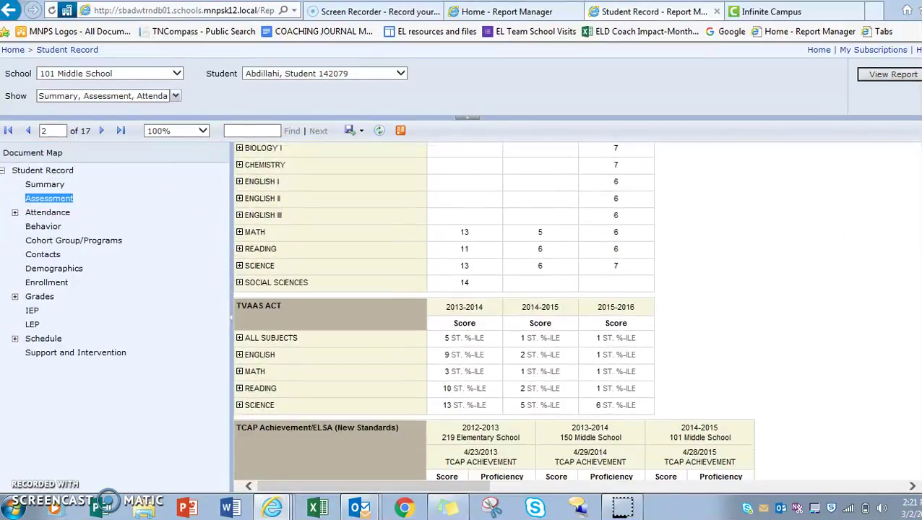
{"action": "scroll", "coordinate": [549, 311], "scroll_direction": "down", "scroll_amount": 10}
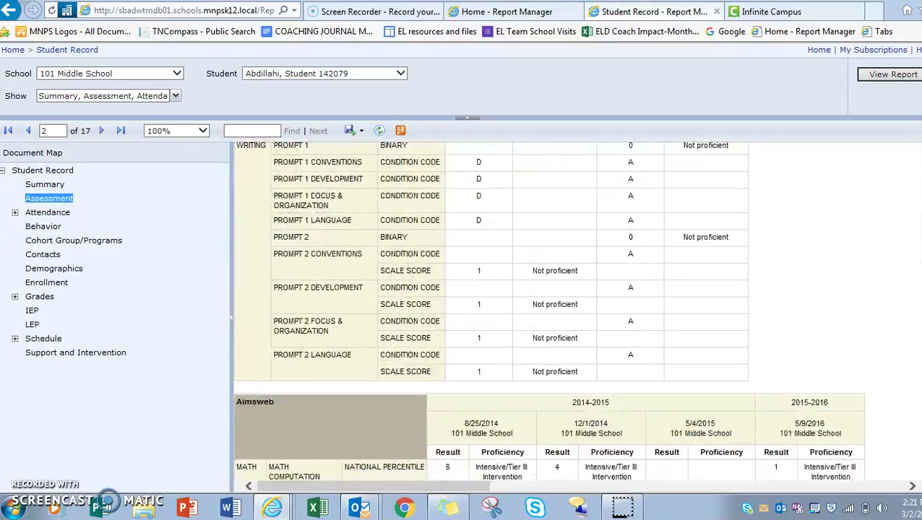
{"action": "scroll", "coordinate": [549, 311], "scroll_direction": "down", "scroll_amount": 3}
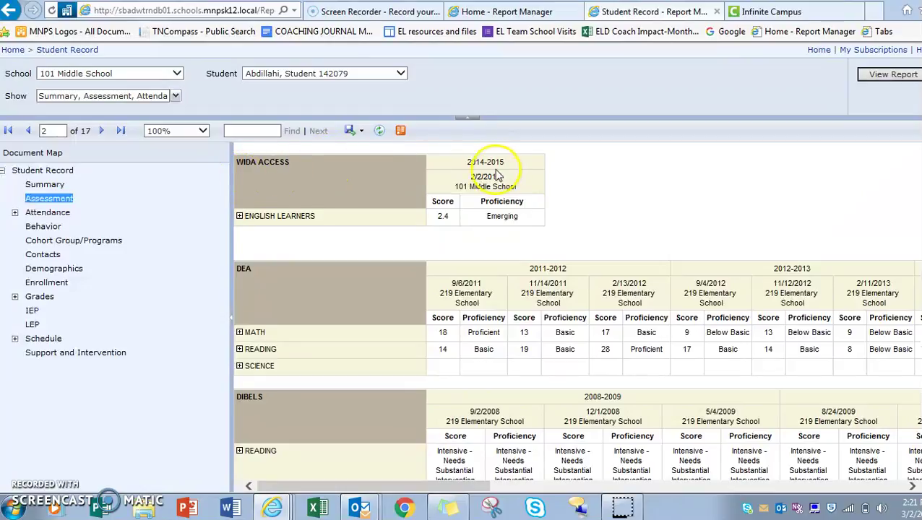
Expand the English Learners row of the WIDA ACCESS table and review the proficiency levels and scale scores for each domain
{"action": "left_click", "coordinate": [240, 217]}
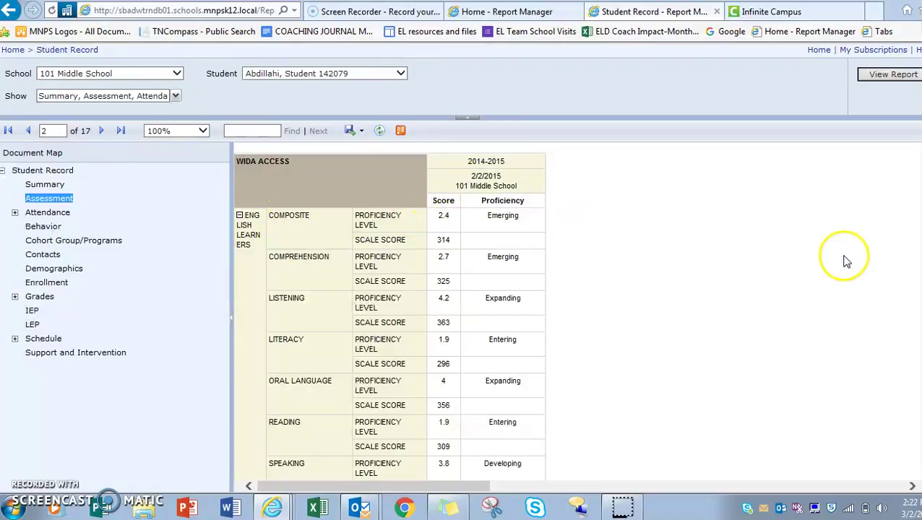
{"action": "scroll", "coordinate": [389, 311], "scroll_direction": "down", "scroll_amount": 2}
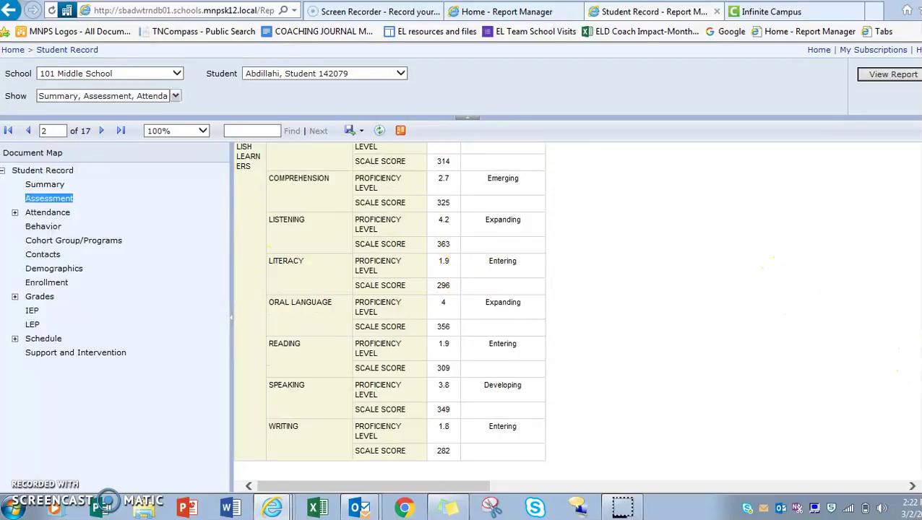
{"action": "scroll", "coordinate": [390, 310], "scroll_direction": "up", "scroll_amount": 3}
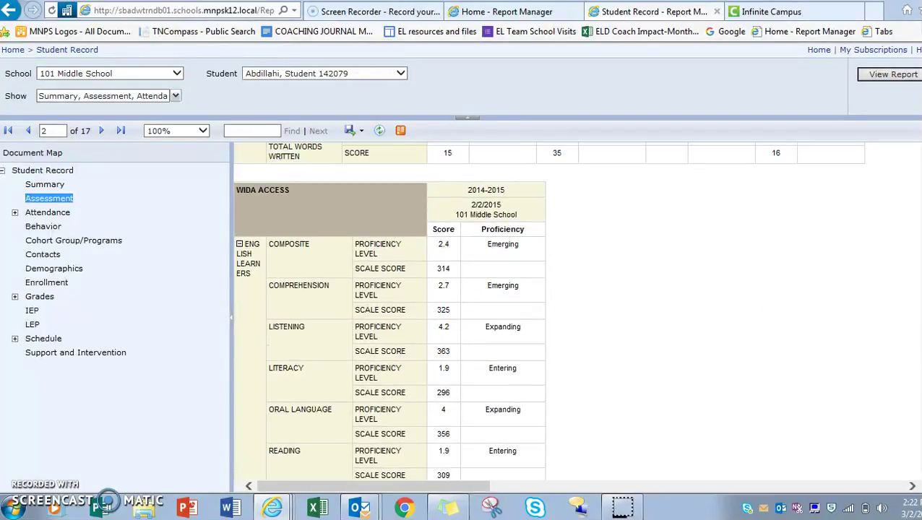